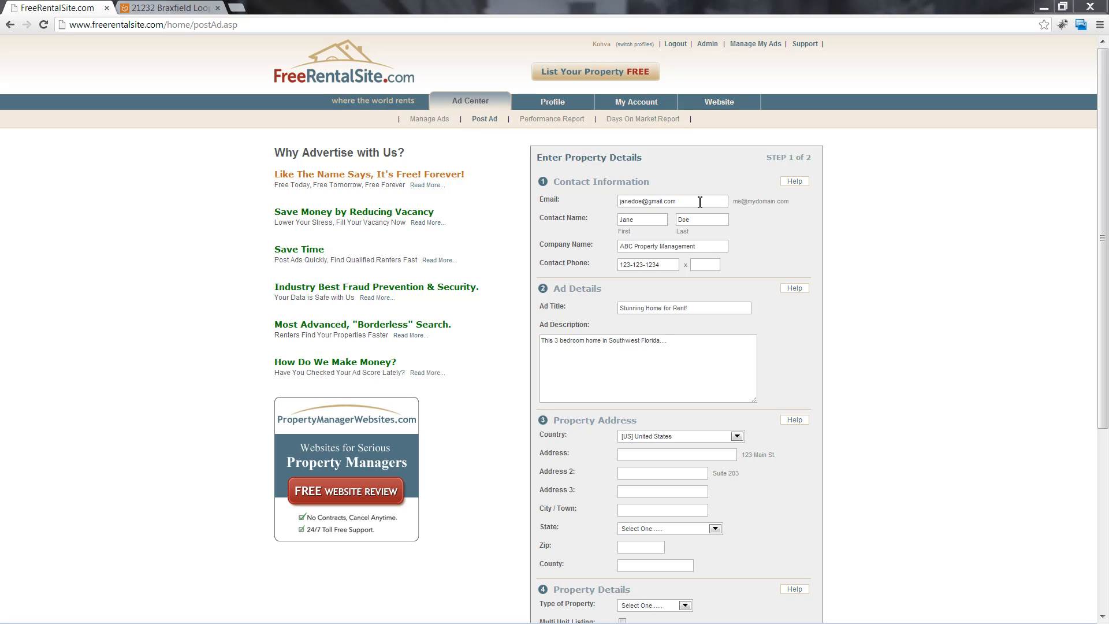
Check the contact e-mail and company name entries, then scroll down to the property address section
left_click_drag(700, 201, 615, 202)
left_click(780, 231)
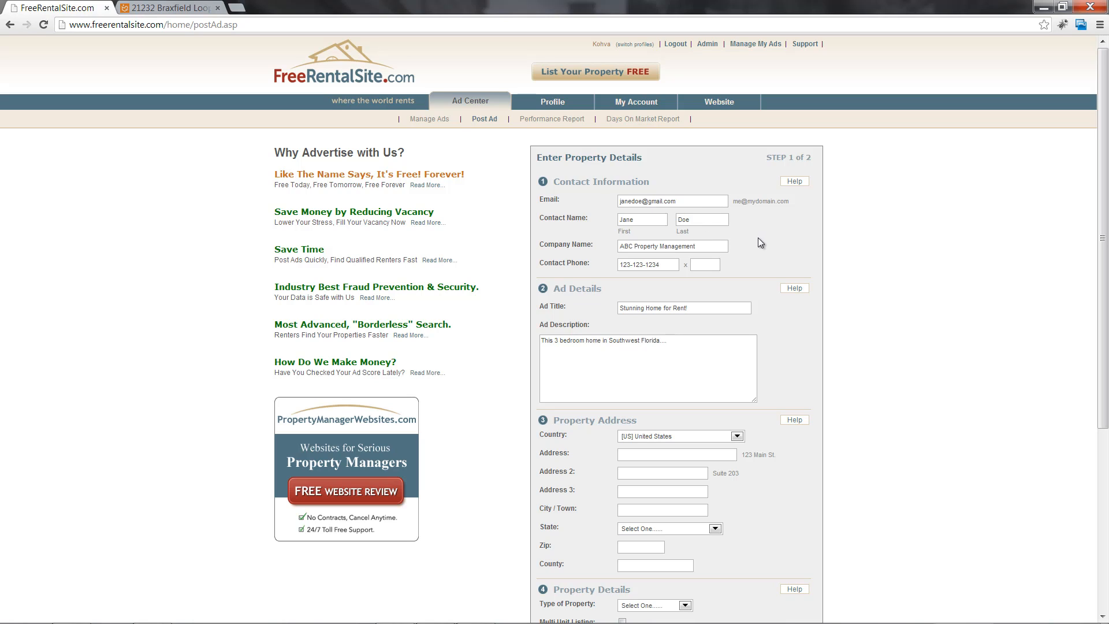
left_click_drag(717, 243, 615, 247)
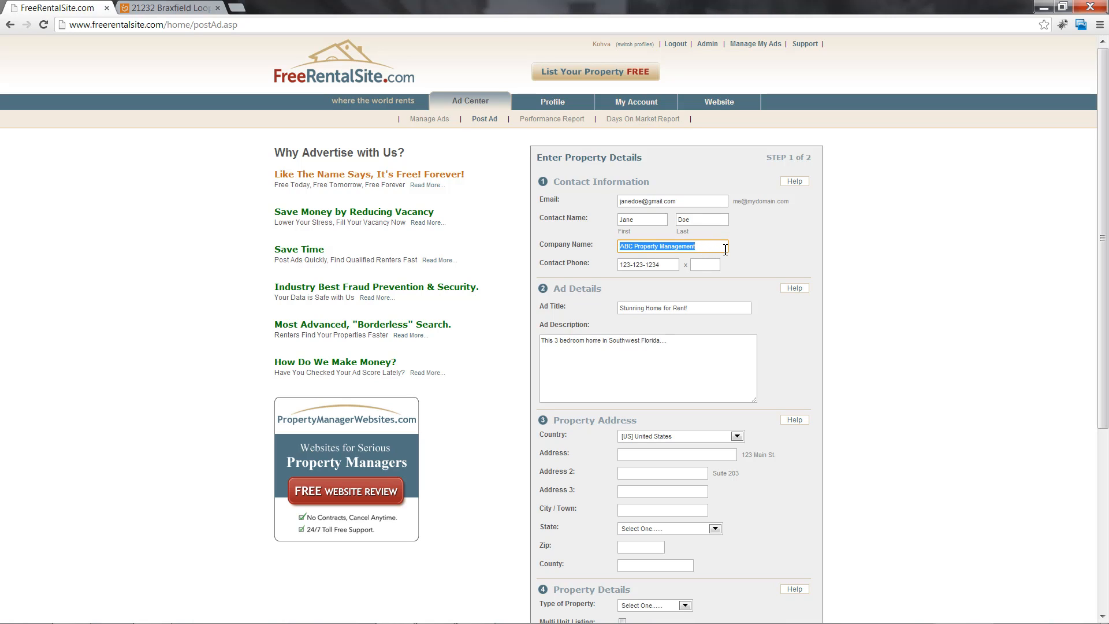
left_click(742, 261)
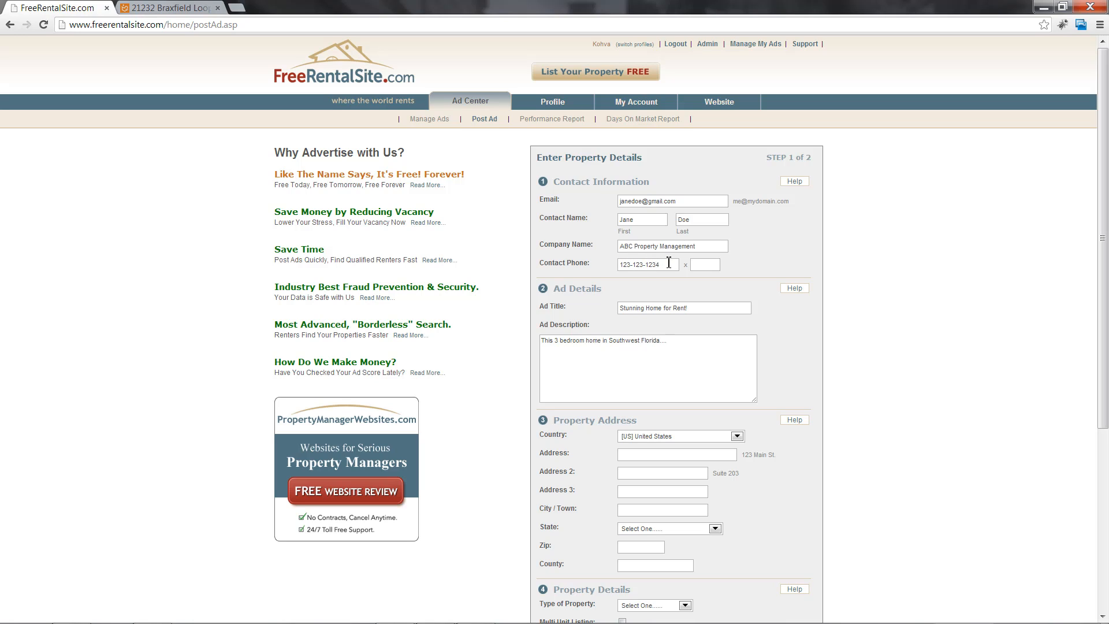
scroll(677, 264, "down", 1)
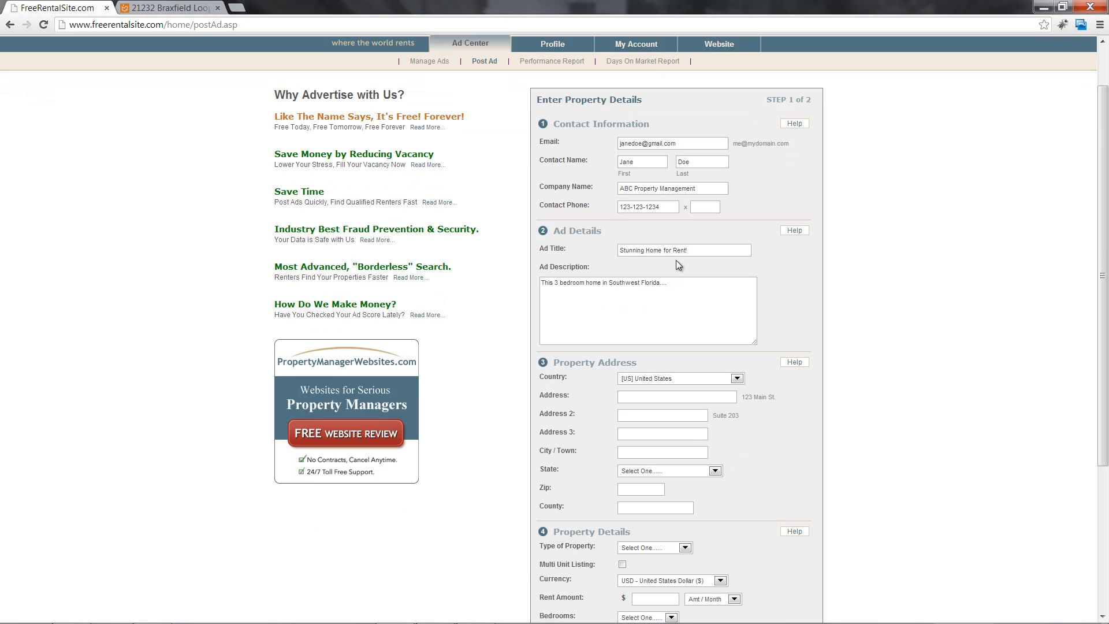
scroll(675, 259, "down", 1)
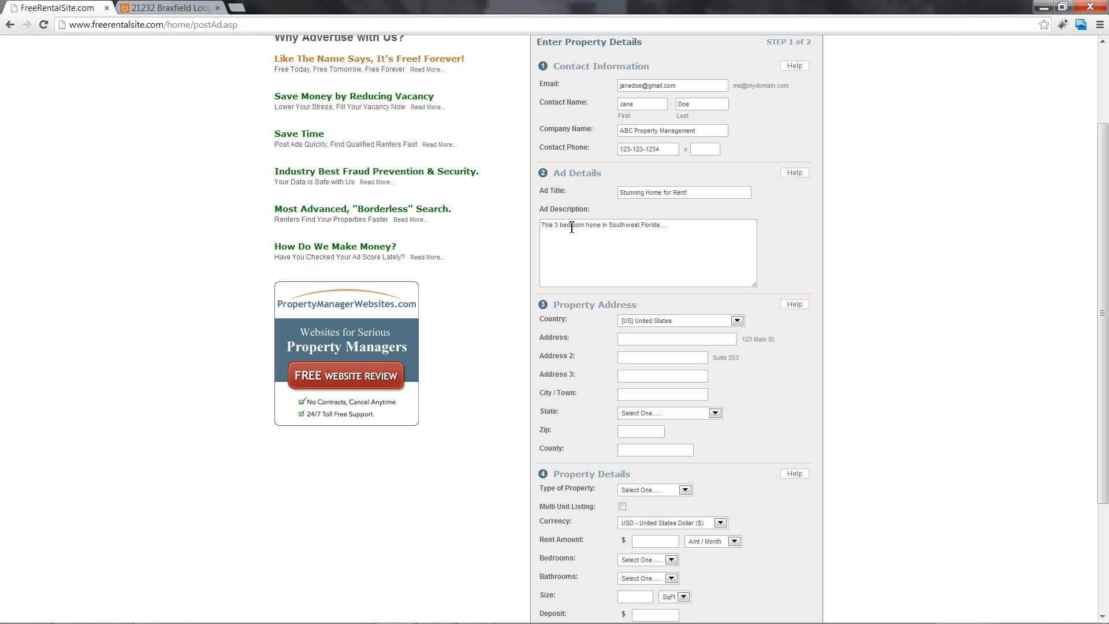
scroll(577, 231, "down", 2)
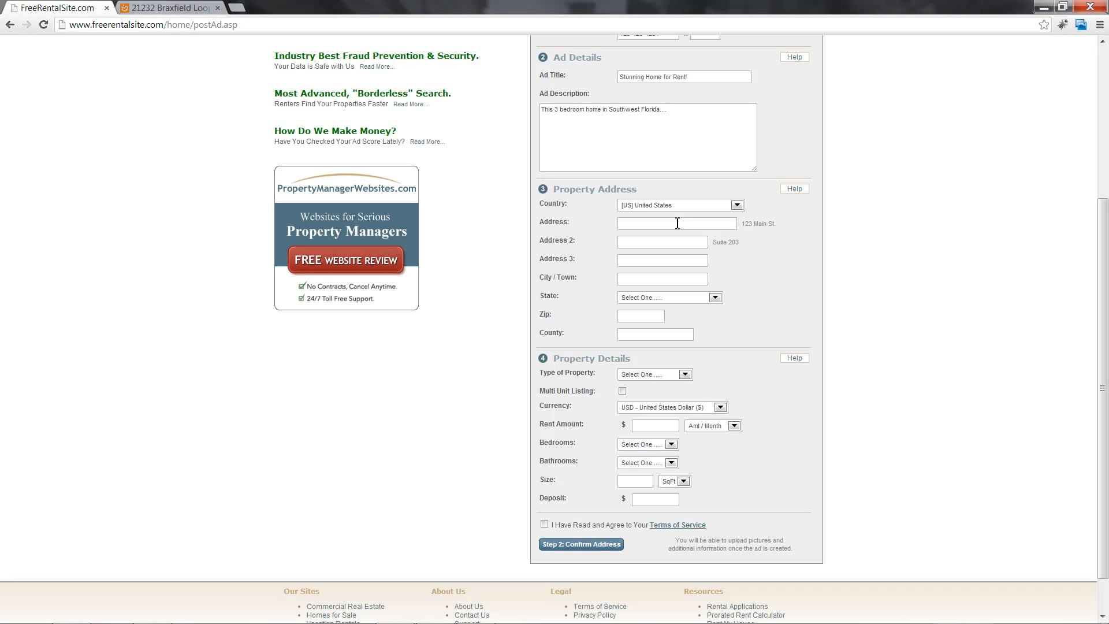
left_click(677, 222)
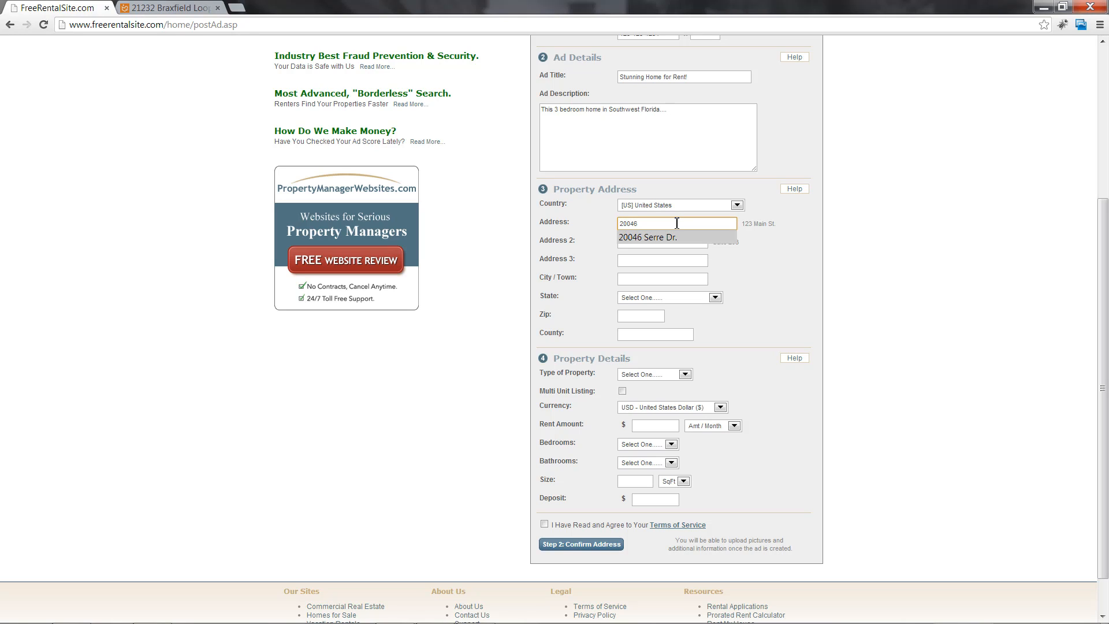
key("Down")
key("Tab")
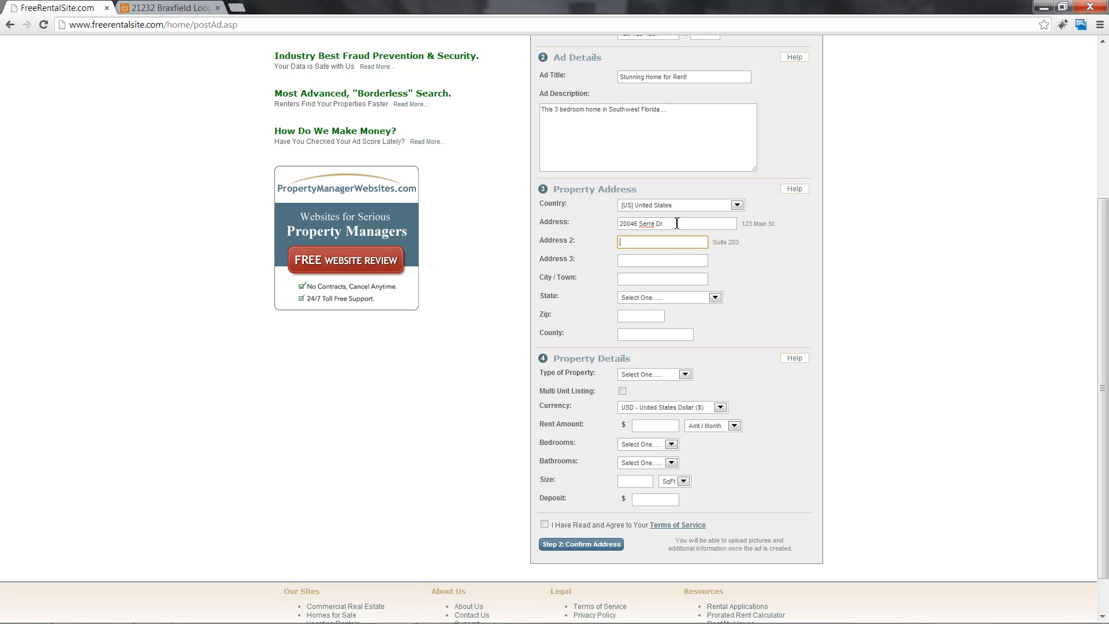
key("Tab")
key("Tab")
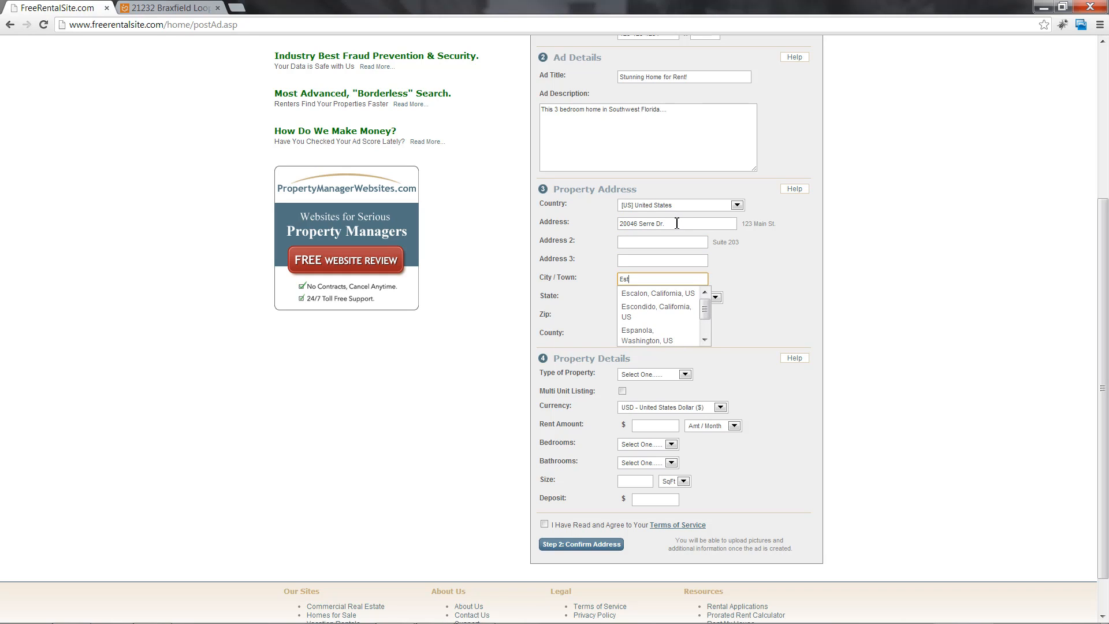
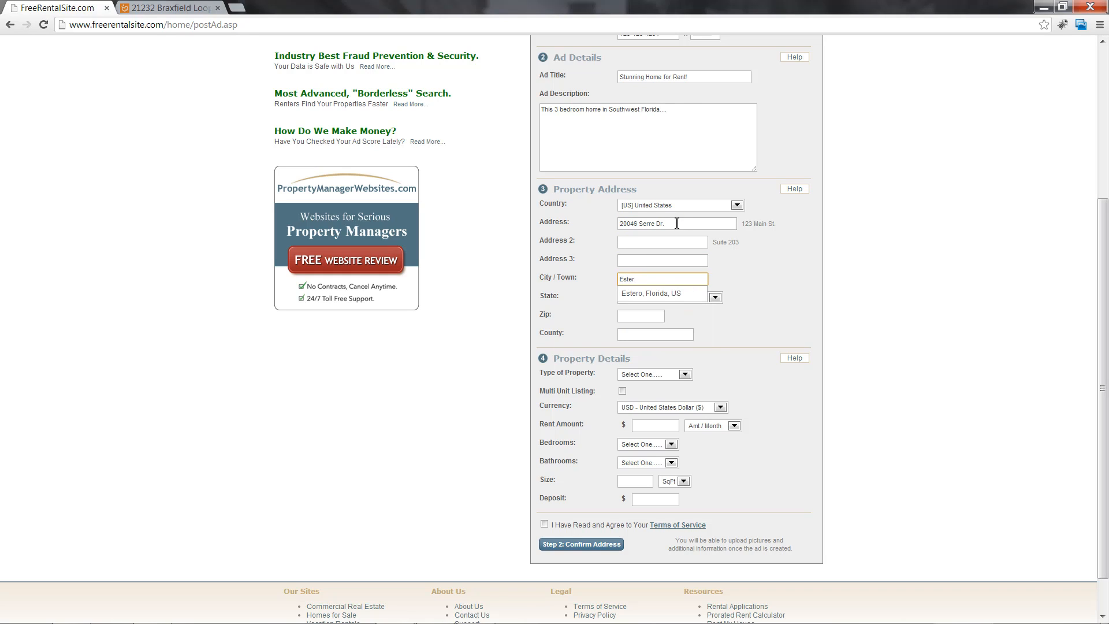
left_click(655, 294)
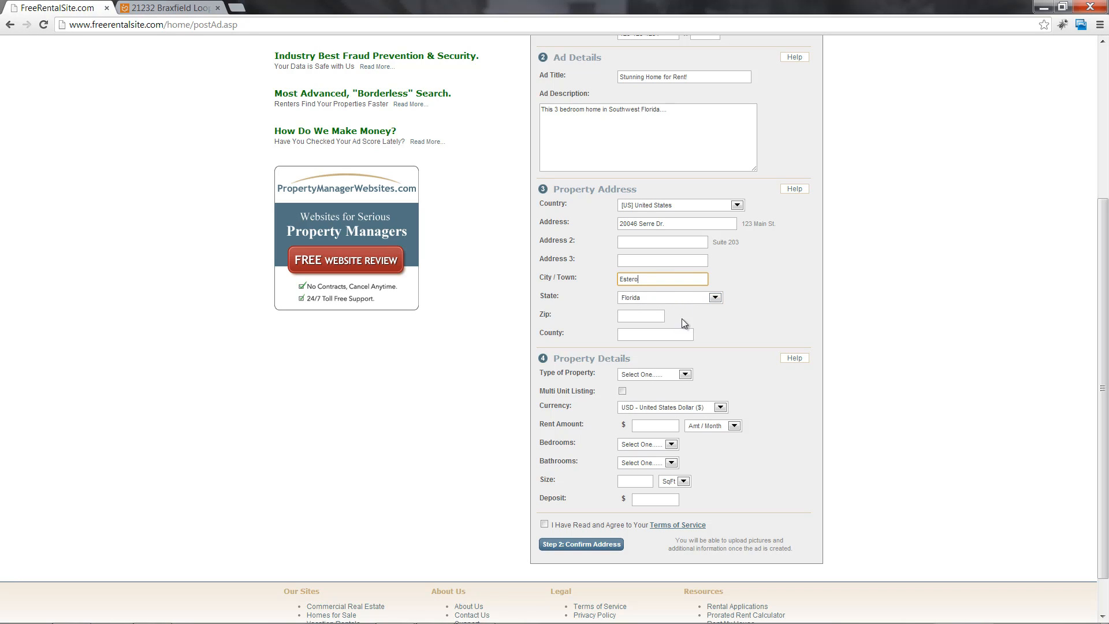
Enter the ZIP code 33928
left_click(649, 317)
type("33928")
left_click(679, 334)
left_click(790, 328)
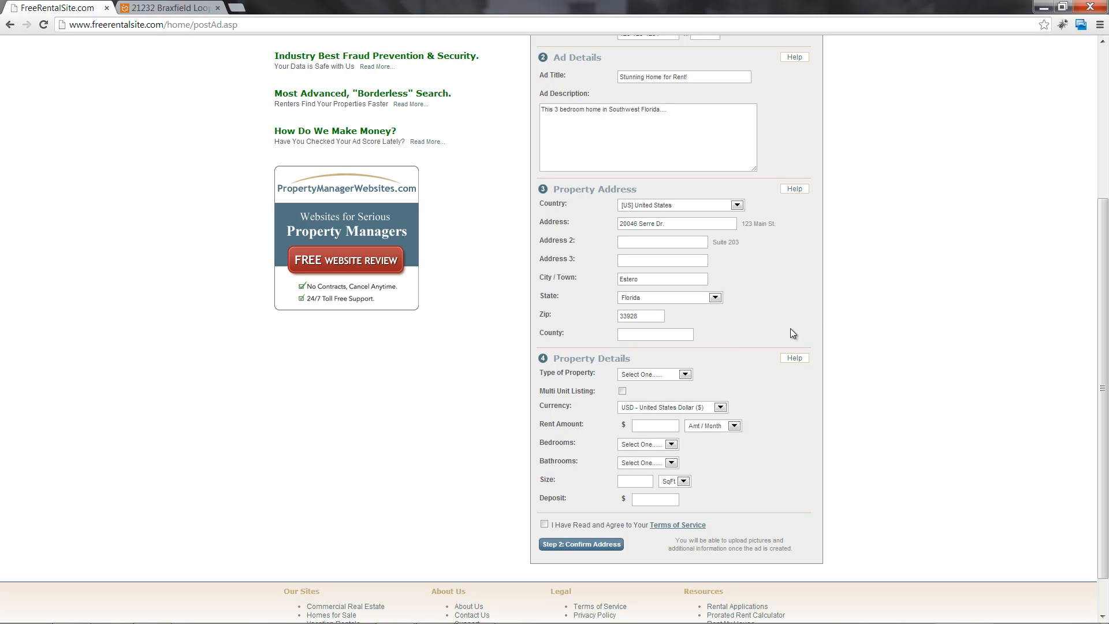
left_click(638, 336)
left_click(757, 329)
scroll(760, 328, "down", 3)
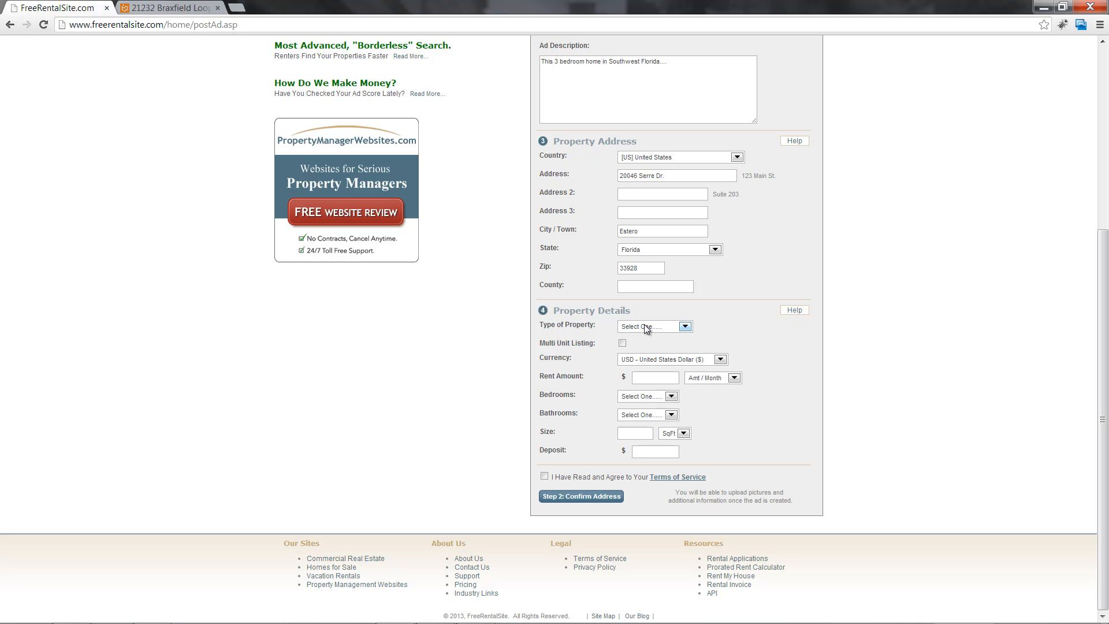
Choose Single Family House as the property type, leaving Multi Unit Listing unchecked
left_click(645, 327)
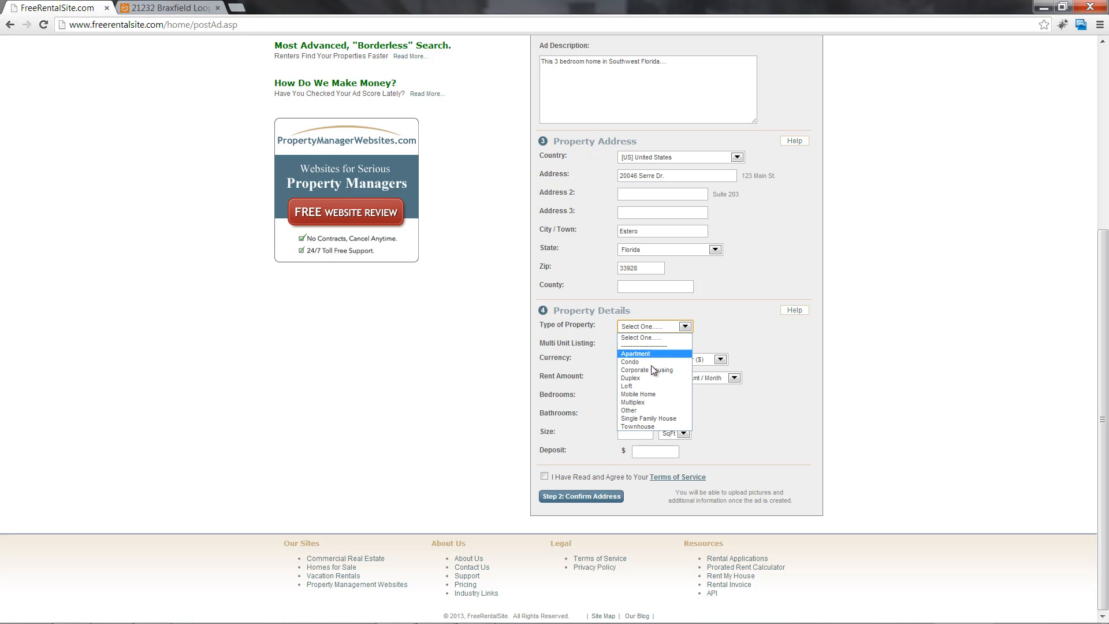
left_click(649, 419)
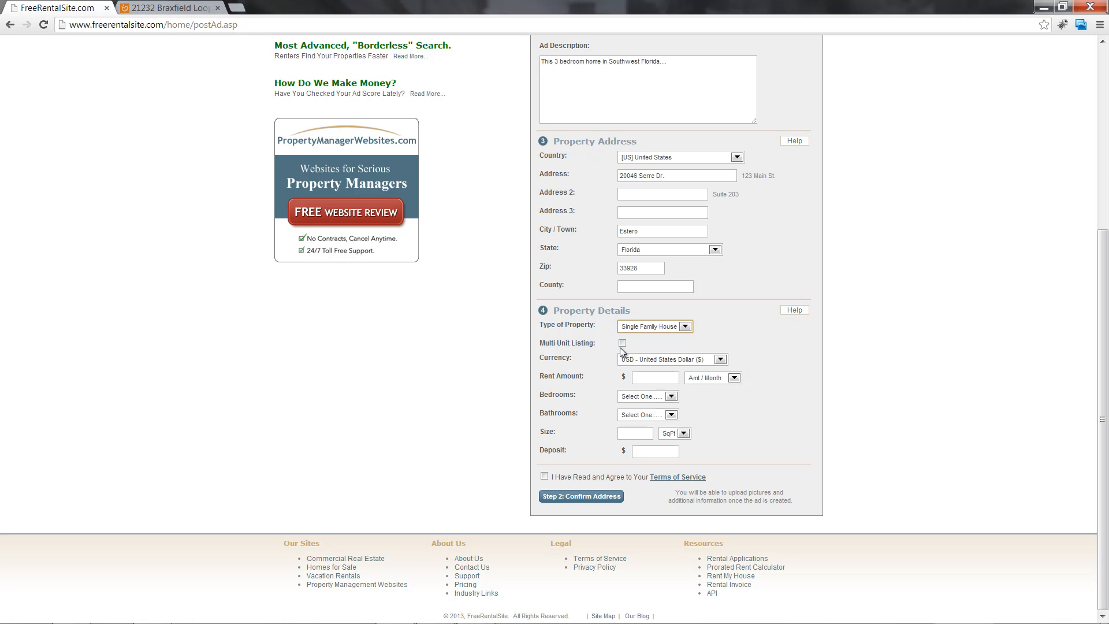
left_click(622, 343)
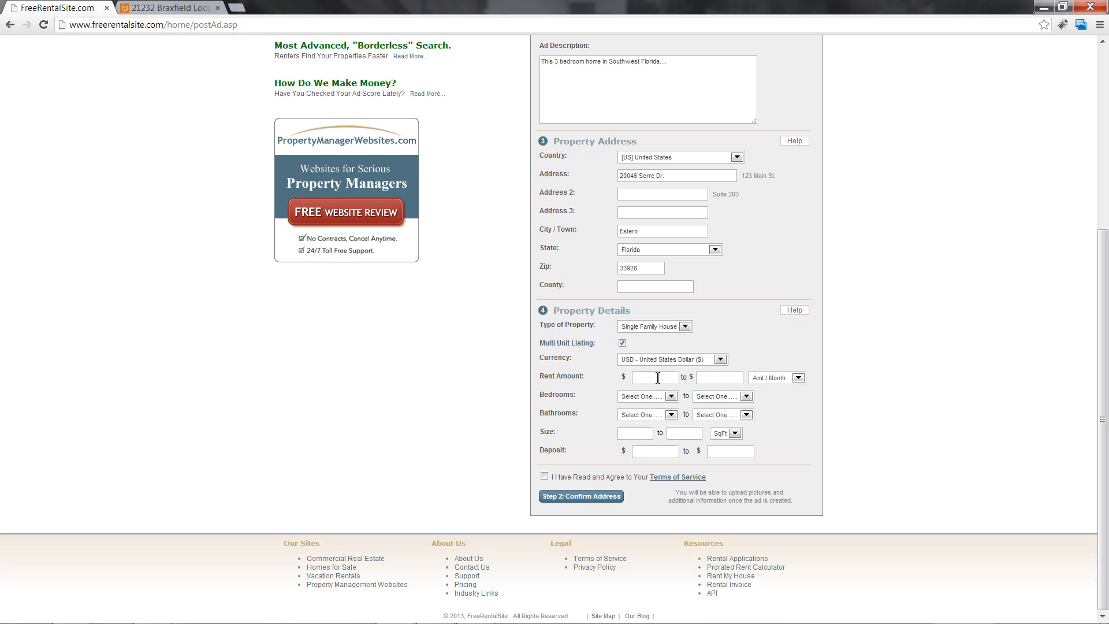
left_click(712, 379)
left_click(661, 378)
left_click(623, 345)
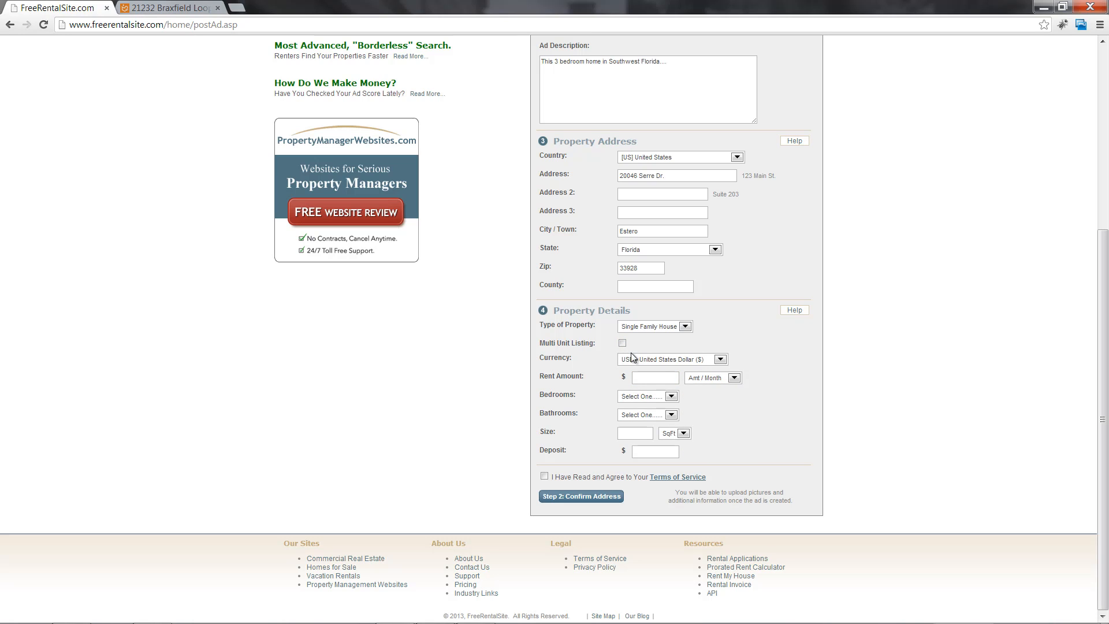
Set the rent to $1500 per month with 3 bedrooms and 2 bathrooms
left_click(654, 381)
type("1500")
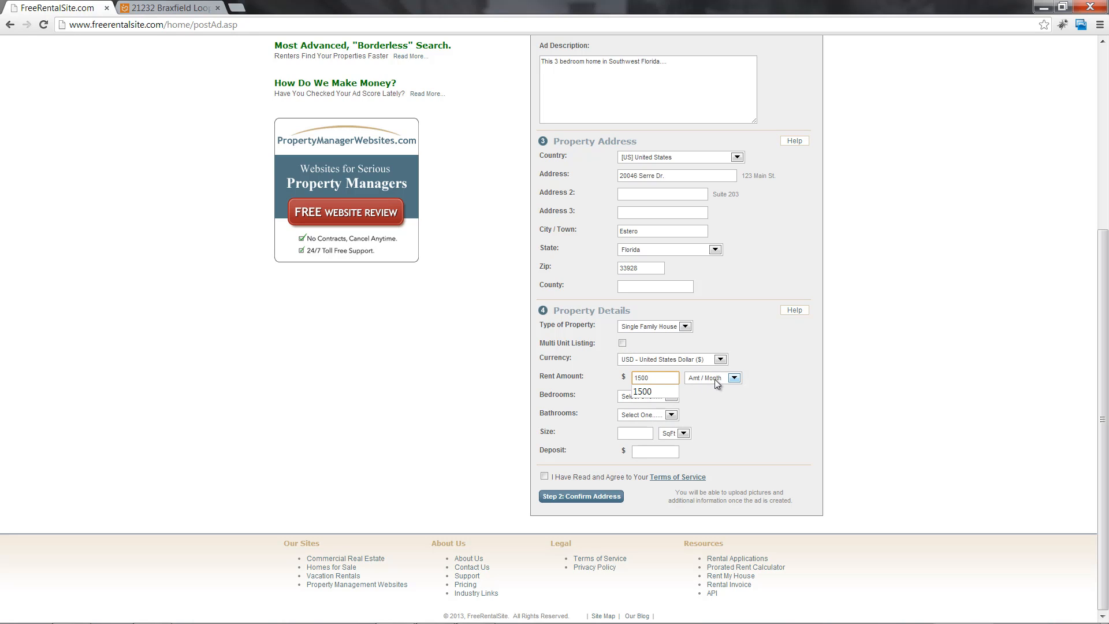
left_click(732, 378)
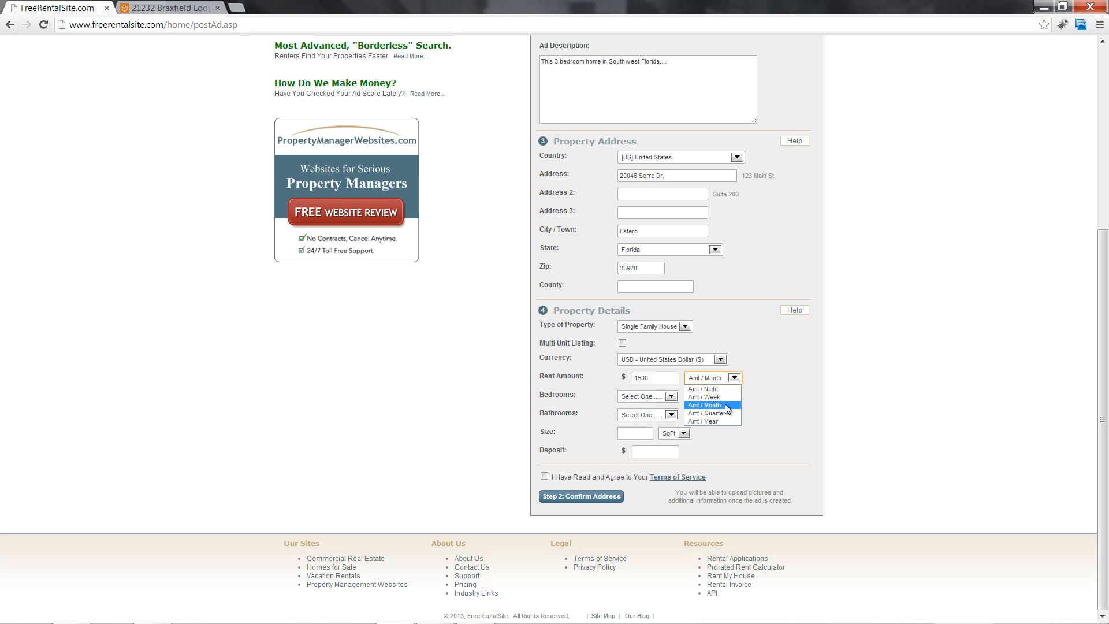
left_click(726, 405)
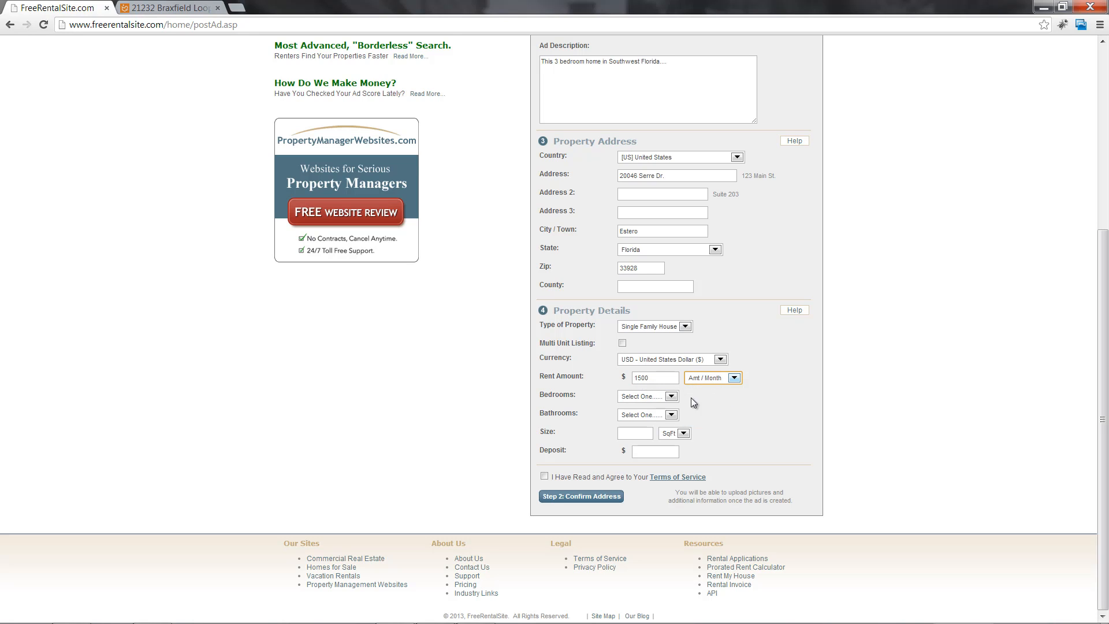
left_click(665, 397)
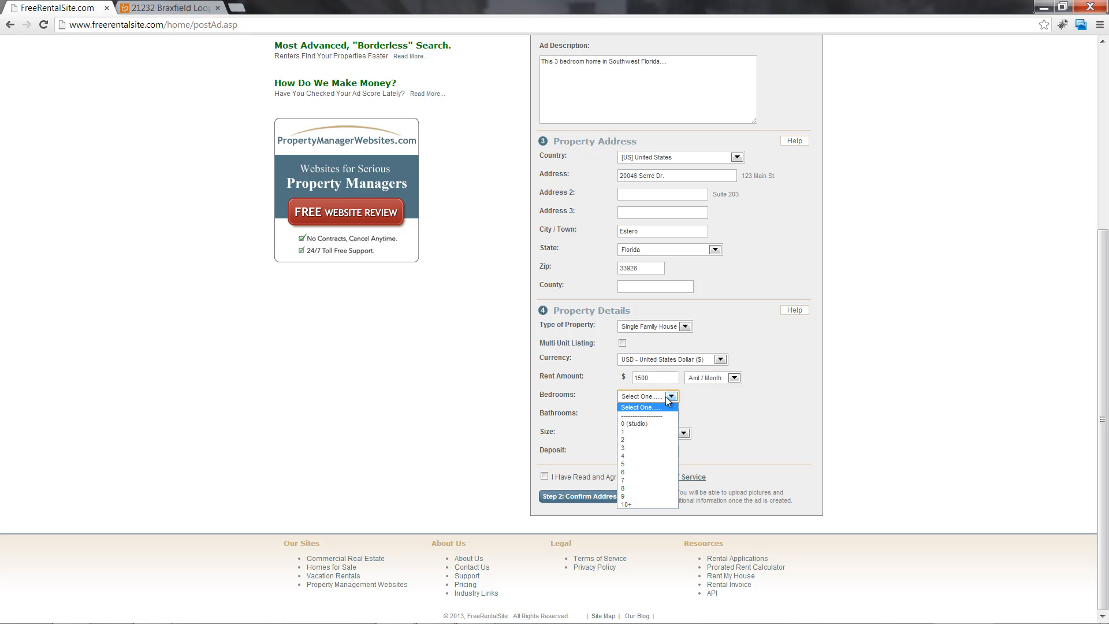
left_click(670, 415)
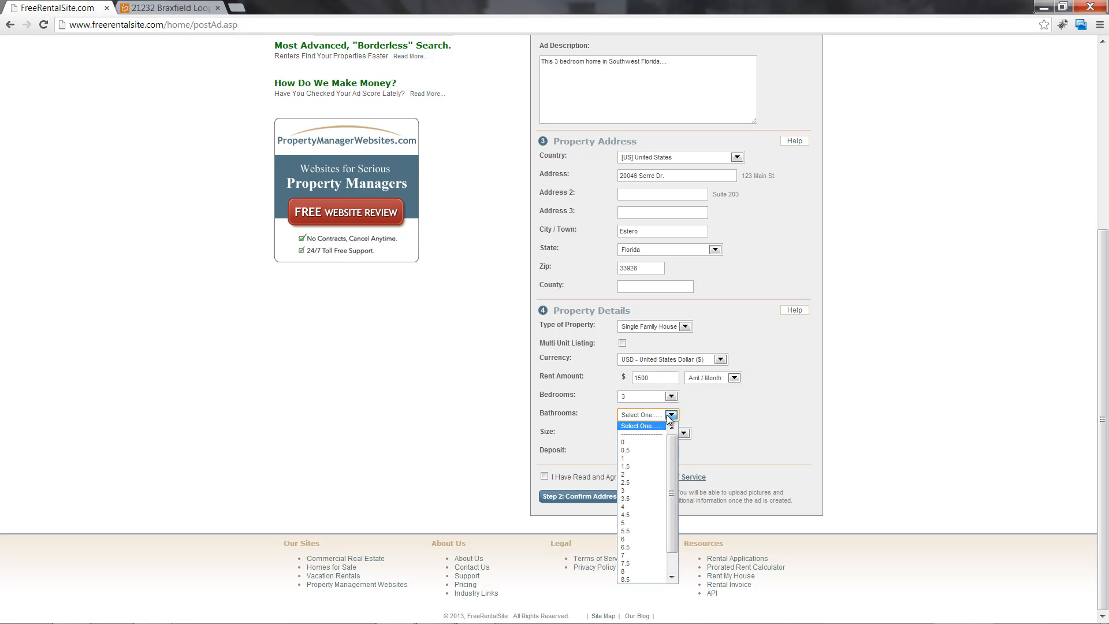
left_click(642, 474)
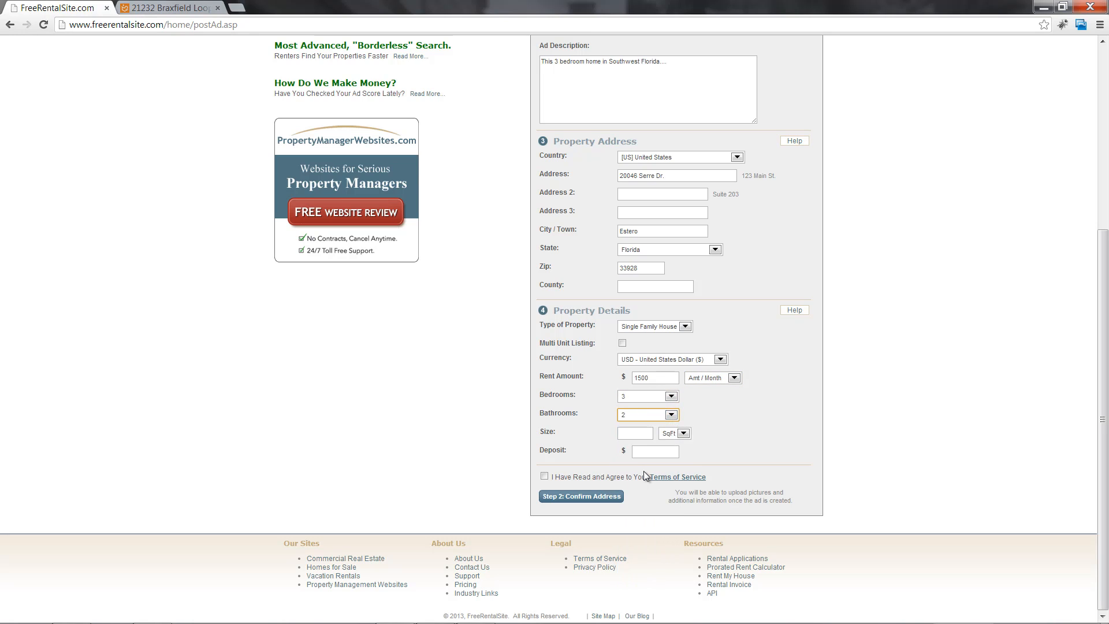
Enter a size of 1500 sq ft and a $1500 deposit, and accept the Terms of Service
left_click(640, 433)
type("1500")
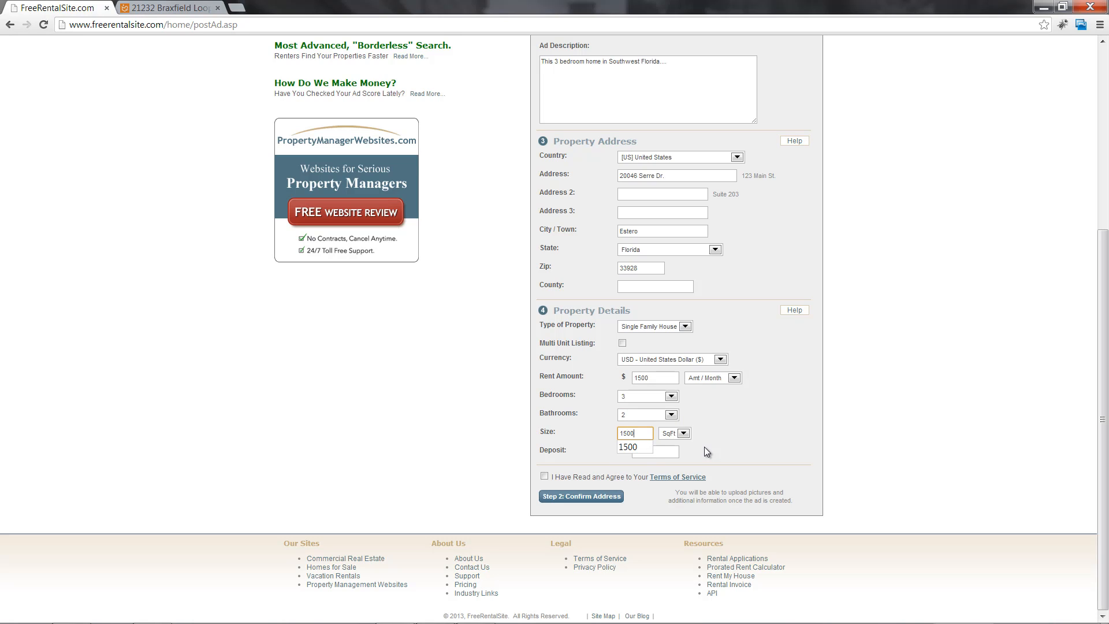
left_click(705, 445)
left_click(666, 453)
type("1500")
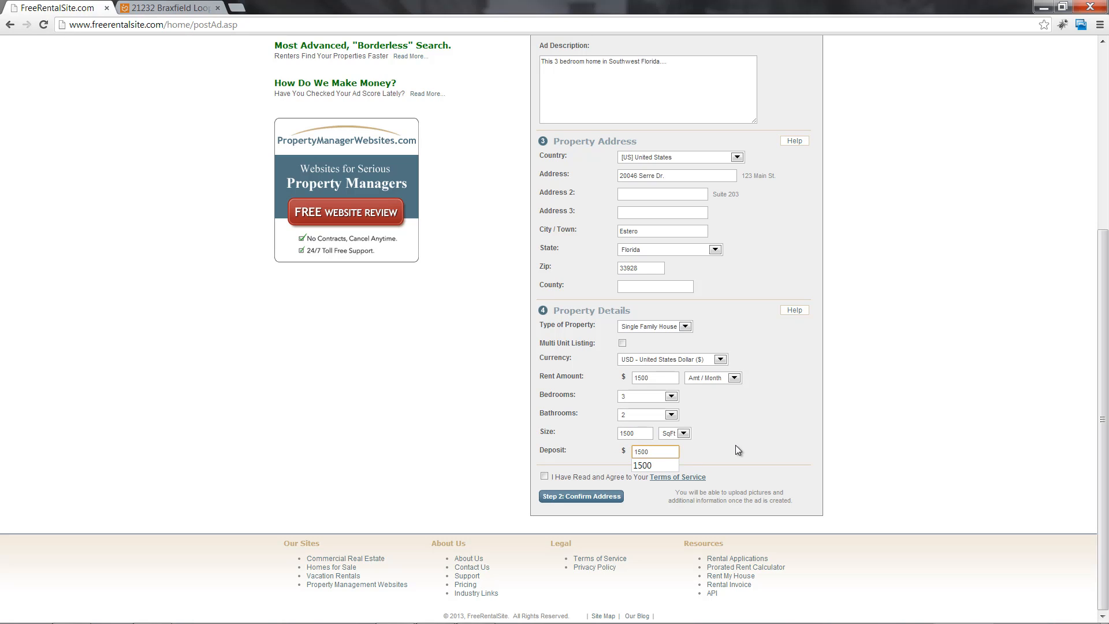
left_click(734, 445)
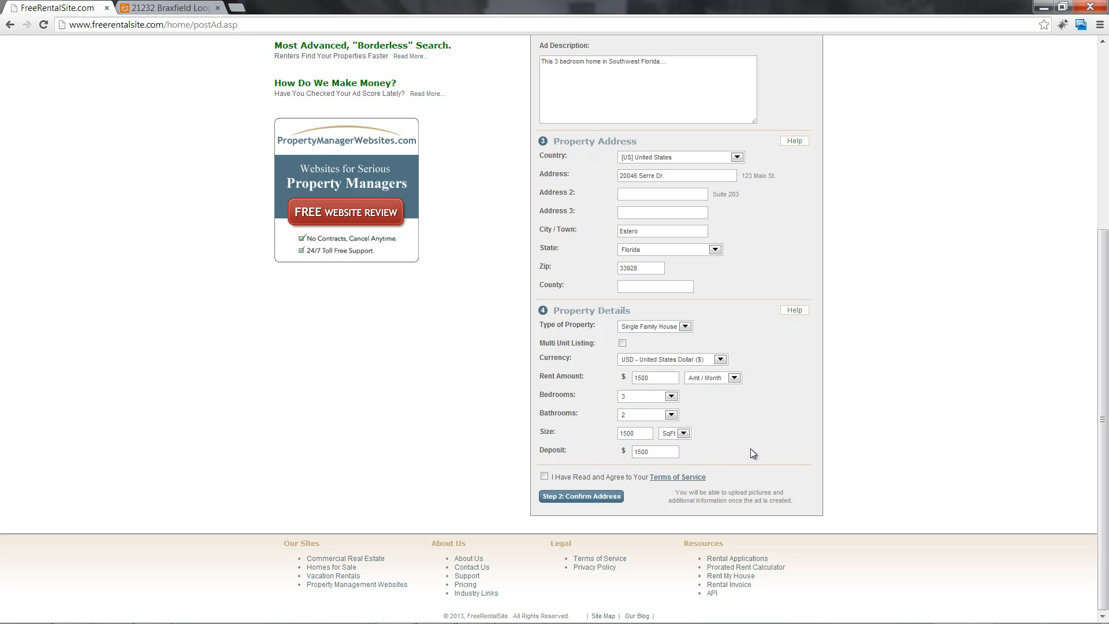
left_click(543, 477)
left_click(599, 499)
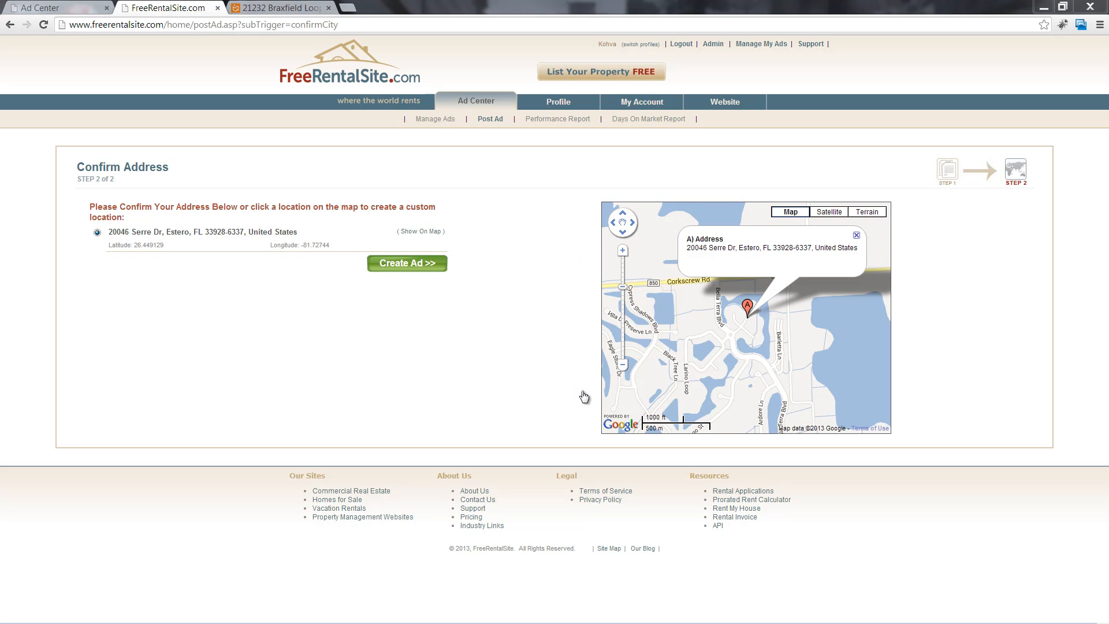
left_click(407, 264)
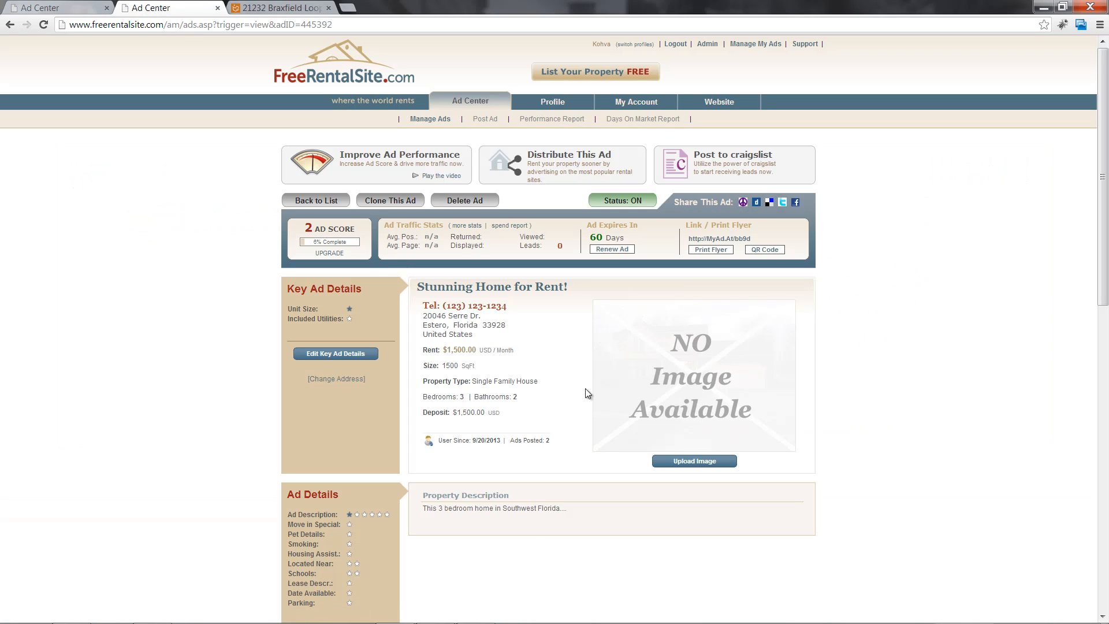
Scroll through the live ad's details: $1,500/month, 3 bedrooms, 2 bathrooms, $1,500 deposit
scroll(538, 460, "down", 1)
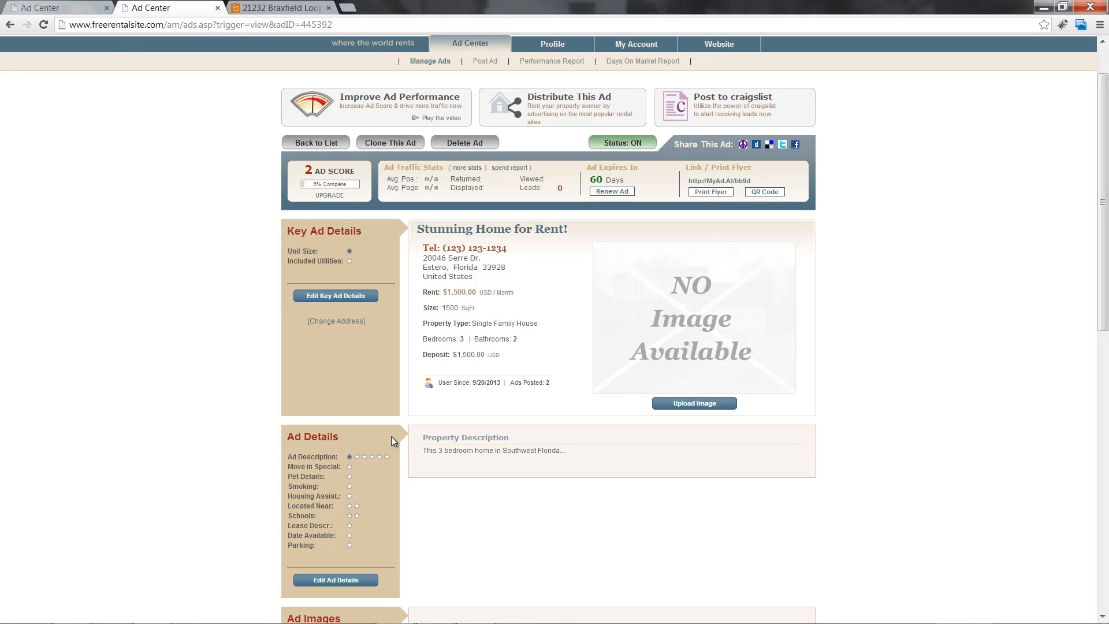
scroll(390, 435, "up", 1)
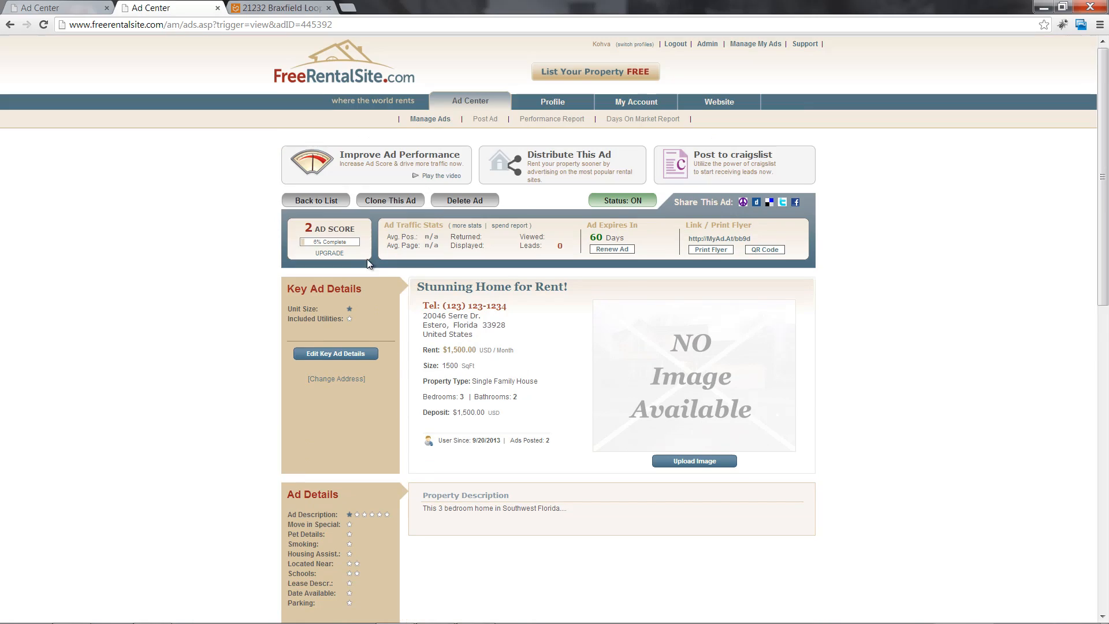